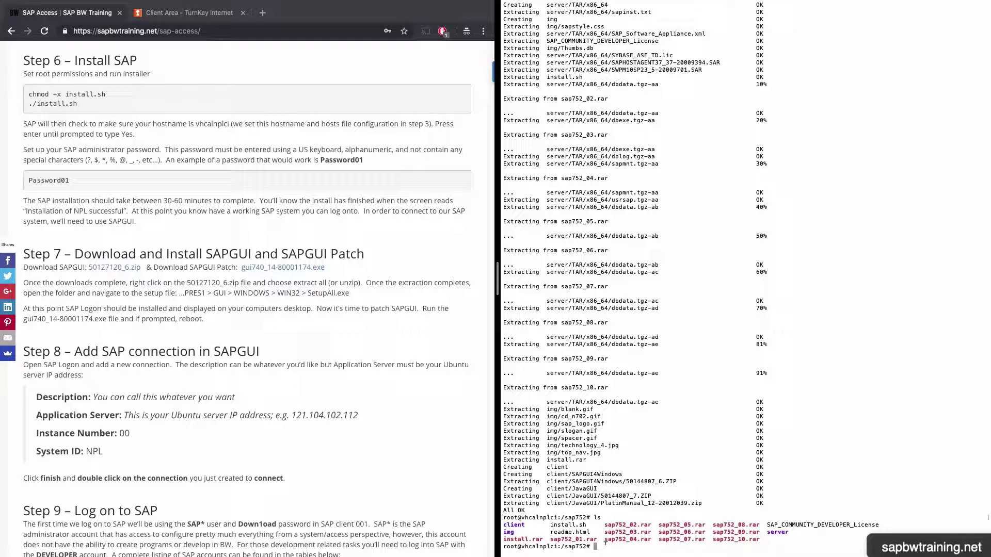
Step: Make install.sh executable with chmod +x and run ./install.sh to reach the license agreement
type("chmod +x install.sh")
key("Return")
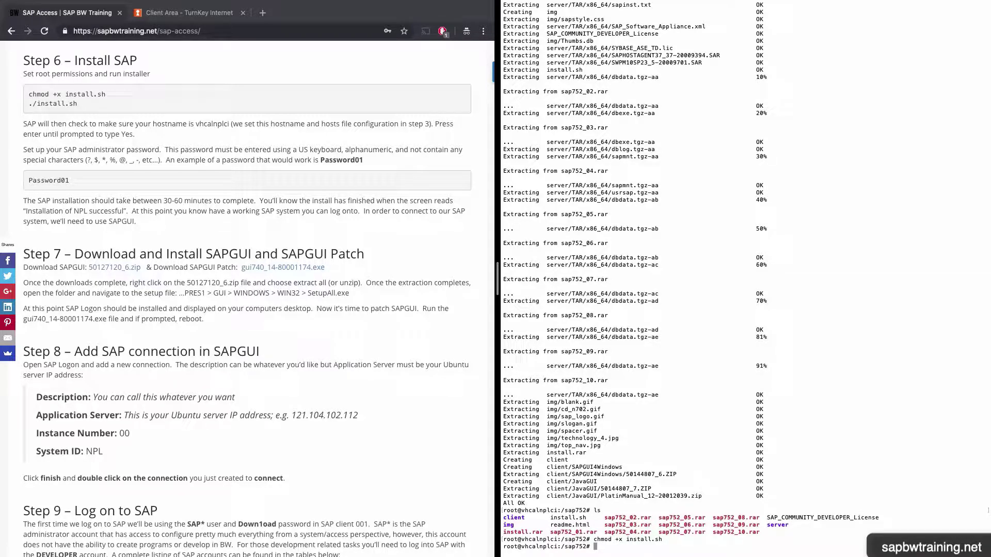
type("./install.sh")
key("Return")
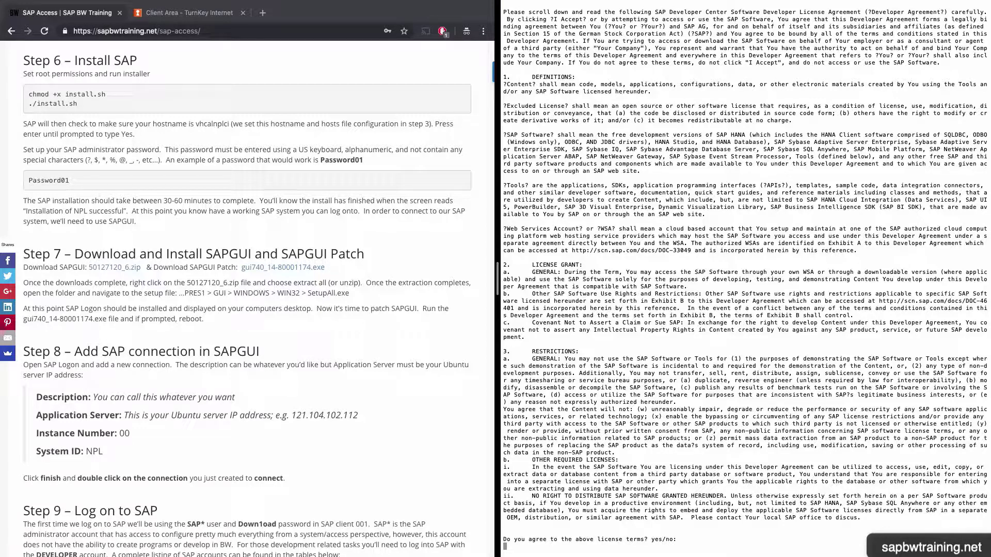
Step: Answer yes to the SAP Developer License and enter the OS users' password twice
type("yes")
key("Return")
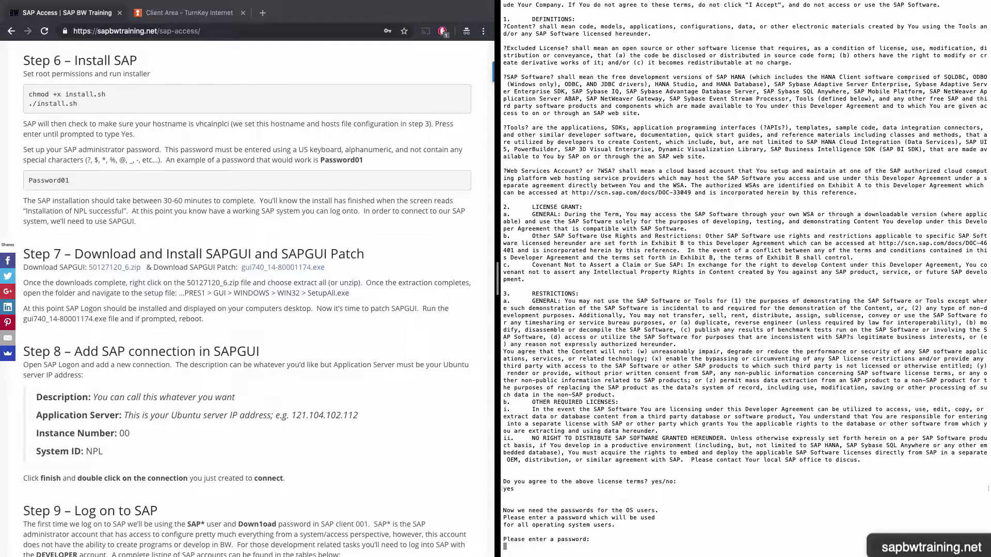
key("Return")
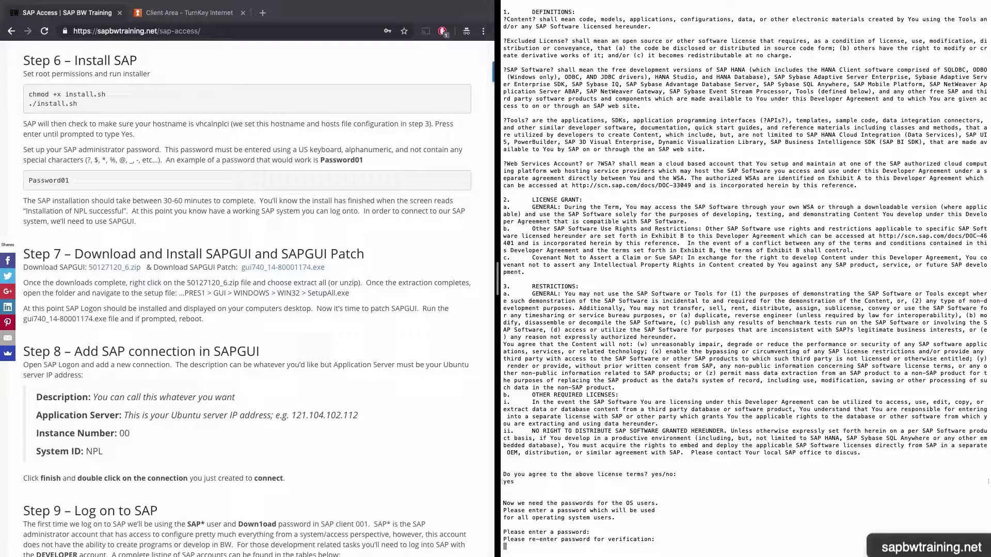
key("Return")
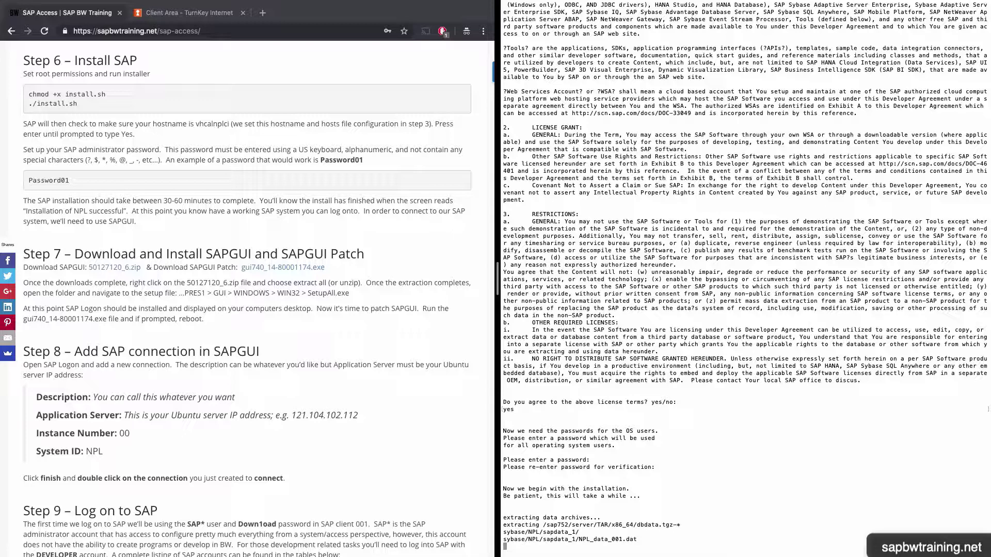
scroll(248, 299, "down", 4)
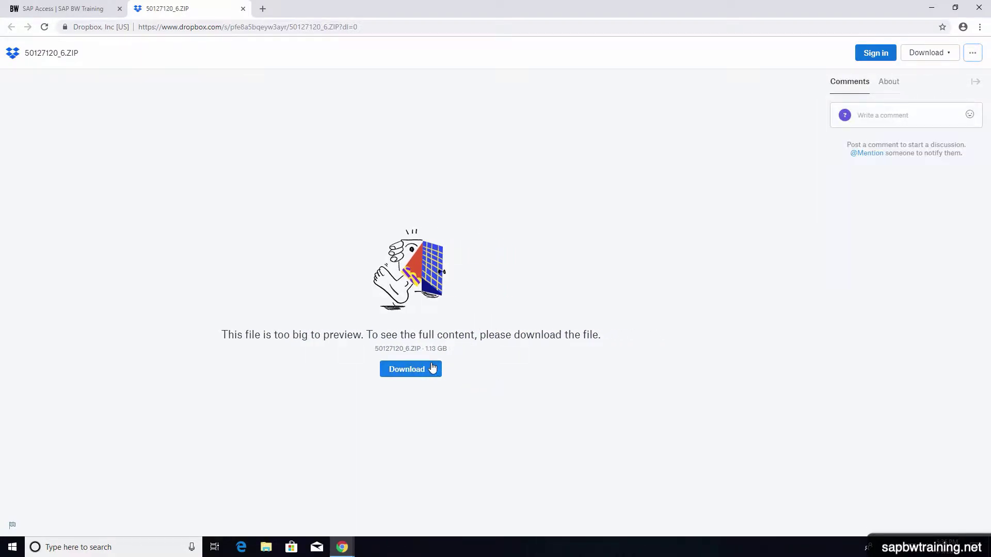
Step: Direct-download the 1.13 GB 50127120_6.ZIP archive from Dropbox
left_click(432, 368)
left_click(410, 398)
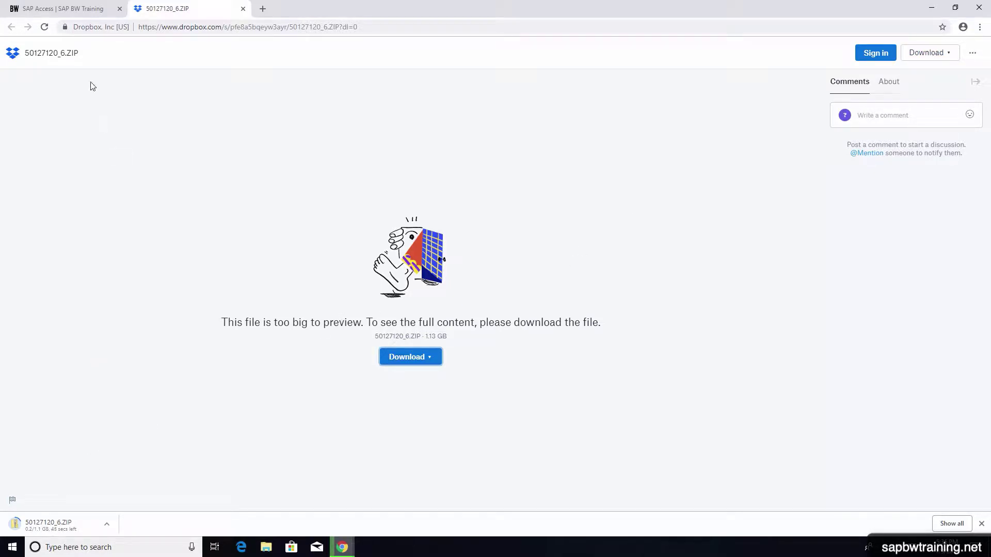
Step: Direct-download the gui740_14-80001174.exe patch from Dropbox, then minimize the browser
left_click(73, 11)
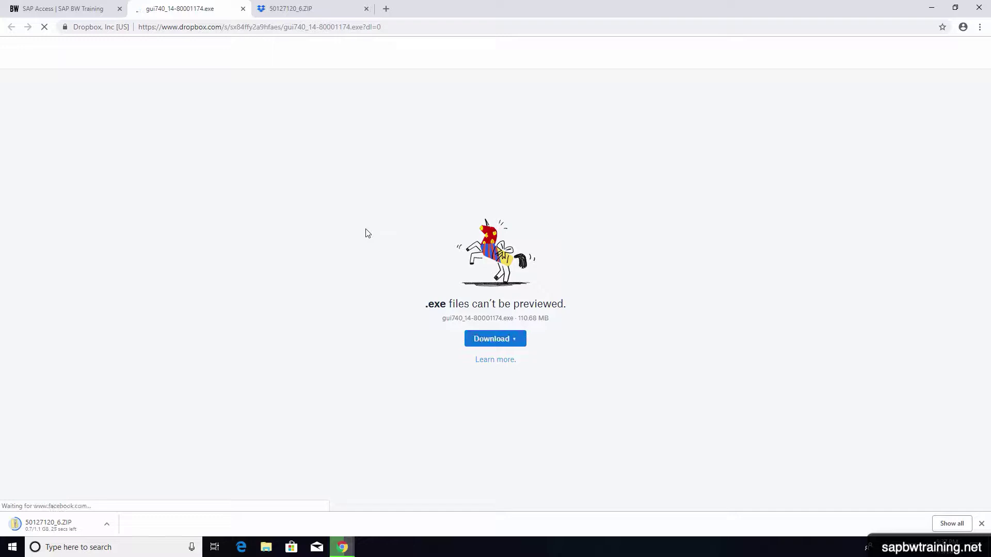
left_click(504, 340)
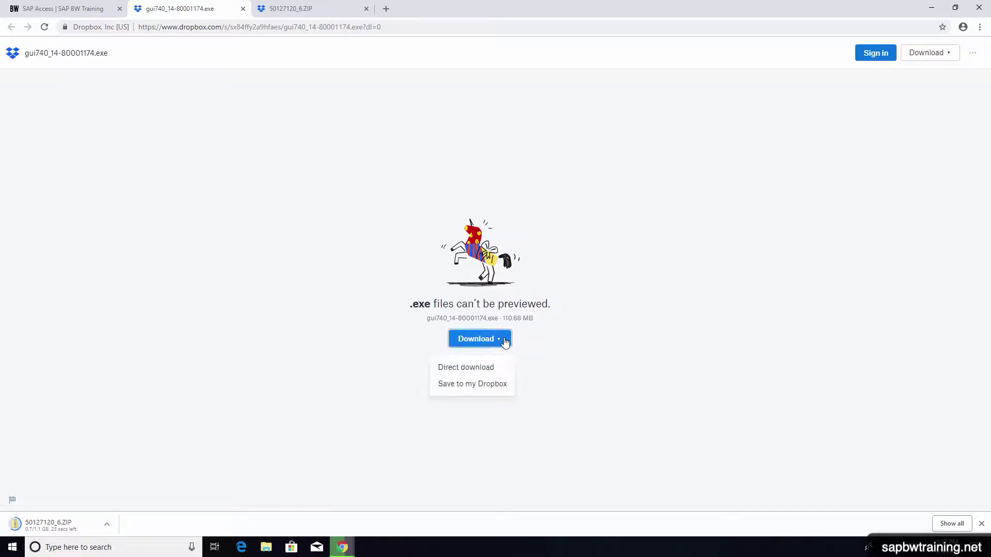
left_click(397, 367)
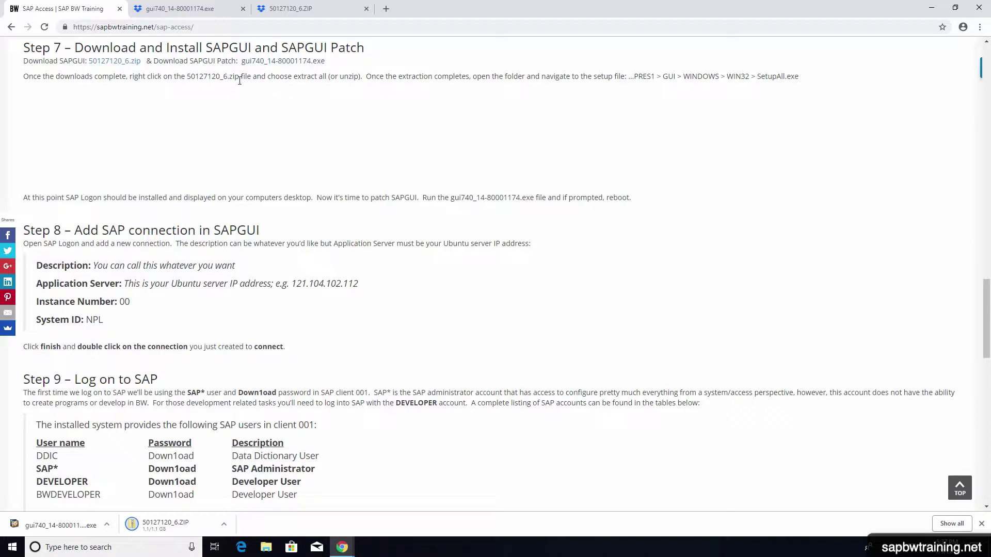
left_click_drag(238, 77, 188, 77)
left_click(932, 7)
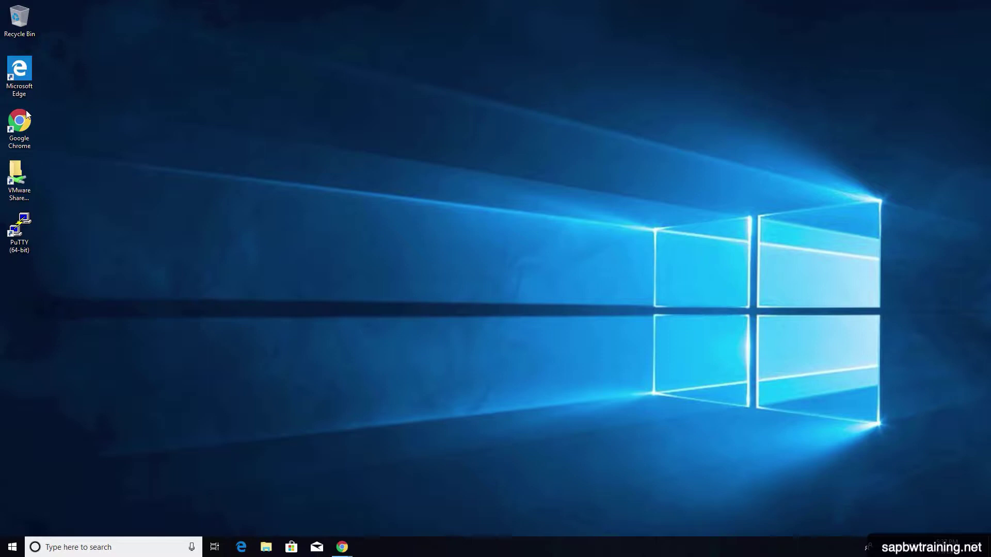
Step: Extract All of 50127120_6.zip in Downloads into a 50127120_6 folder
left_click(271, 555)
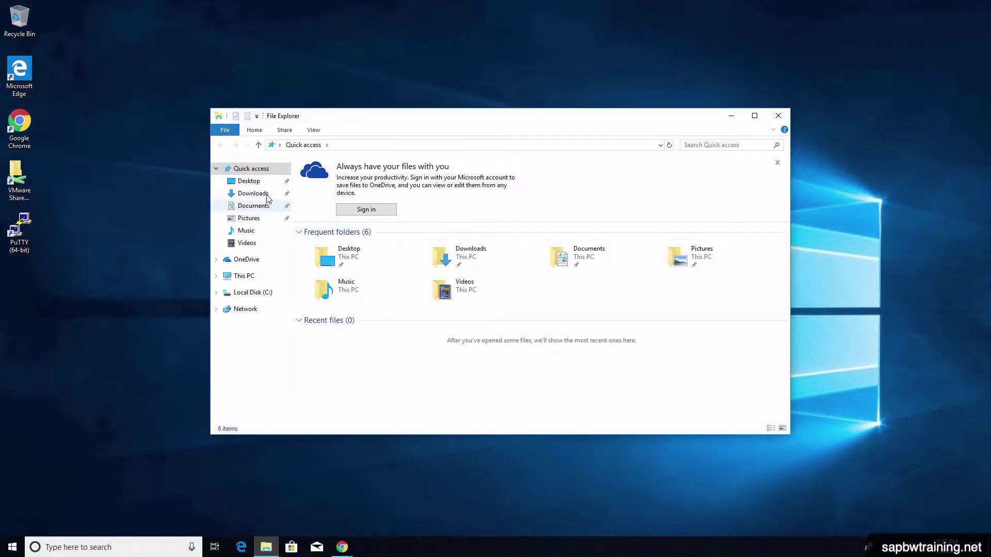
left_click(259, 196)
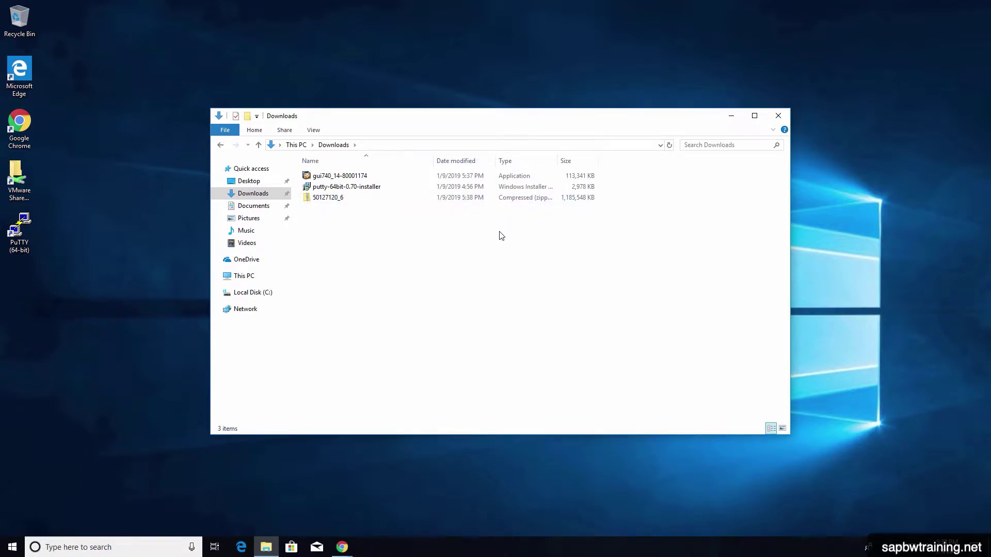
right_click(330, 199)
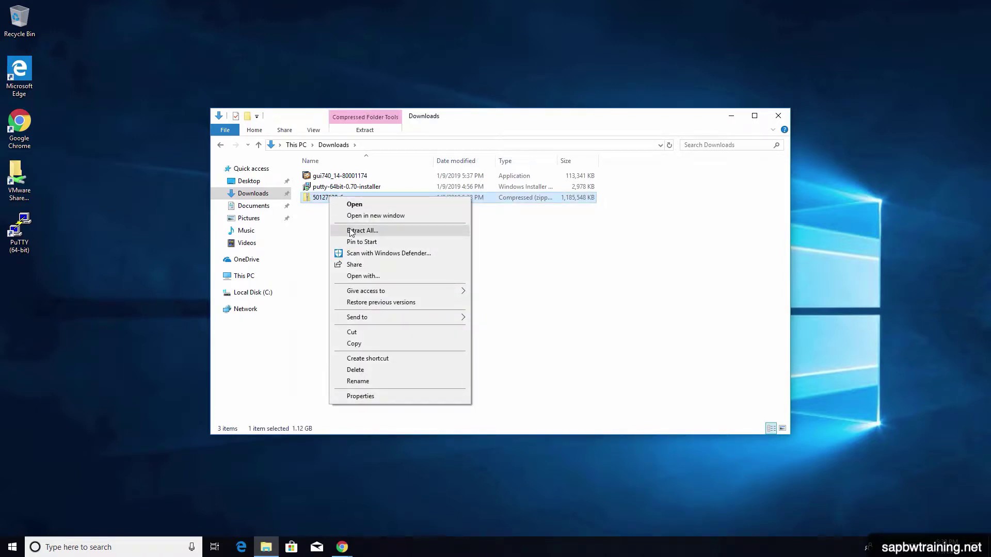
left_click(351, 232)
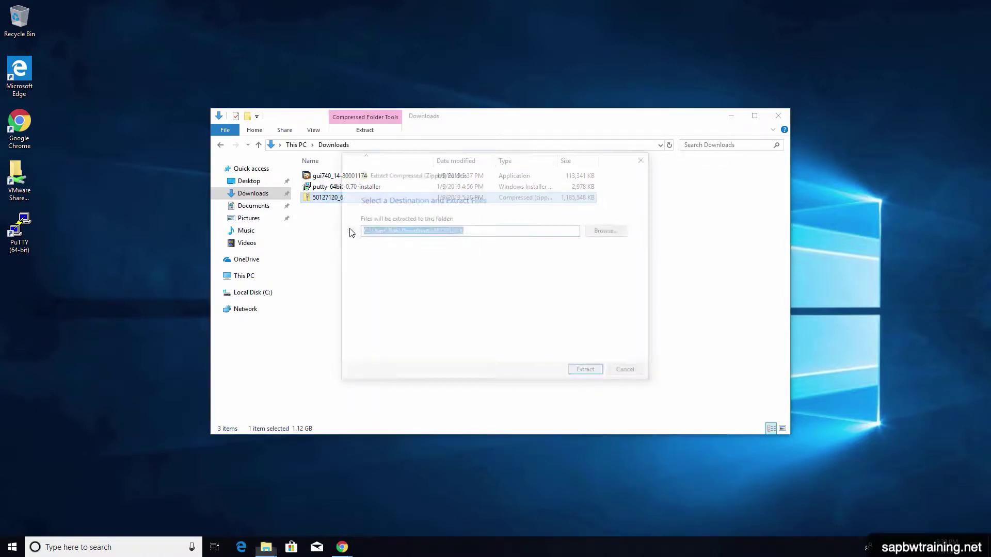
left_click(588, 372)
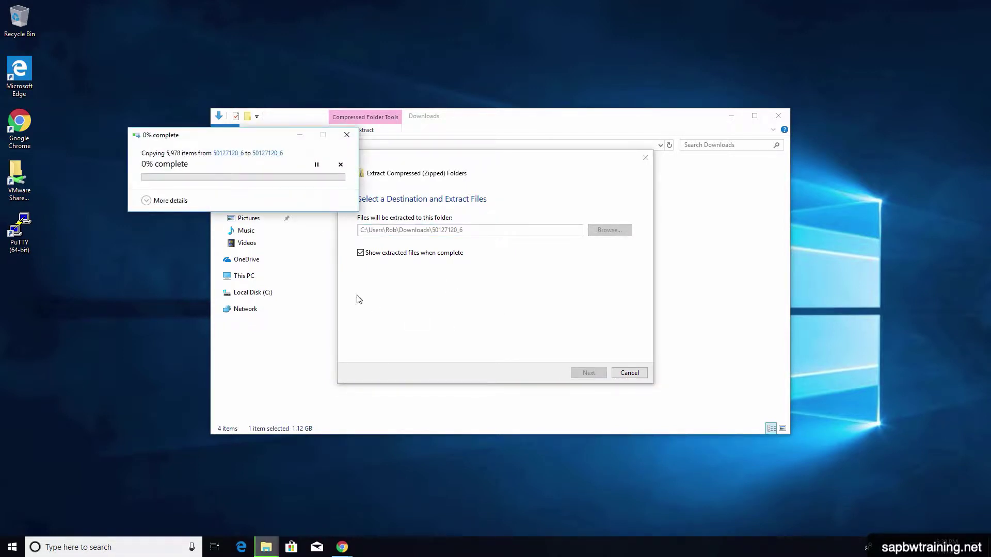
left_click_drag(451, 162, 606, 210)
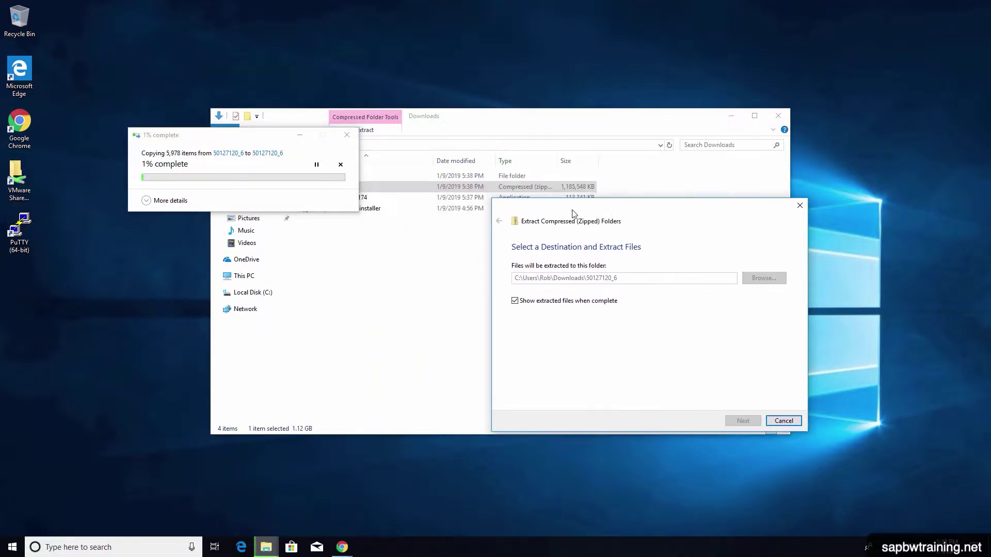
left_click(420, 272)
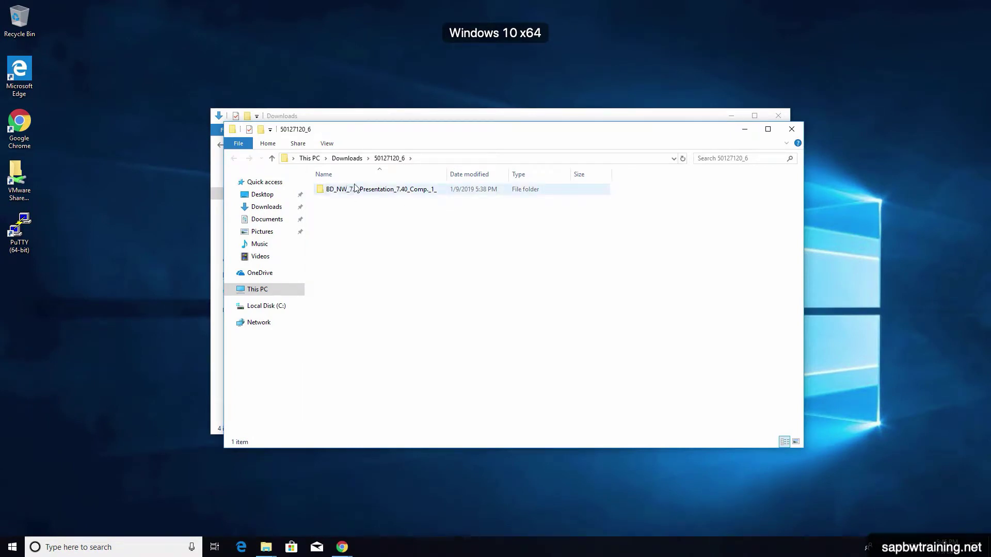
Step: Go through BD_NW_7.0_Presentation, PRES1, GUI, WINDOWS, WIN32 and run SetupAll
mouse_move(358, 192)
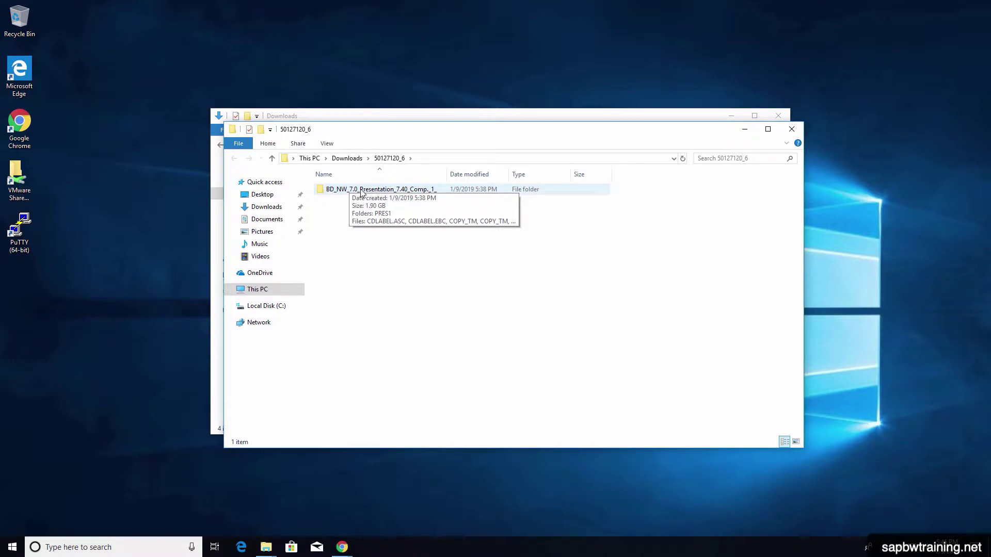
double_click(363, 191)
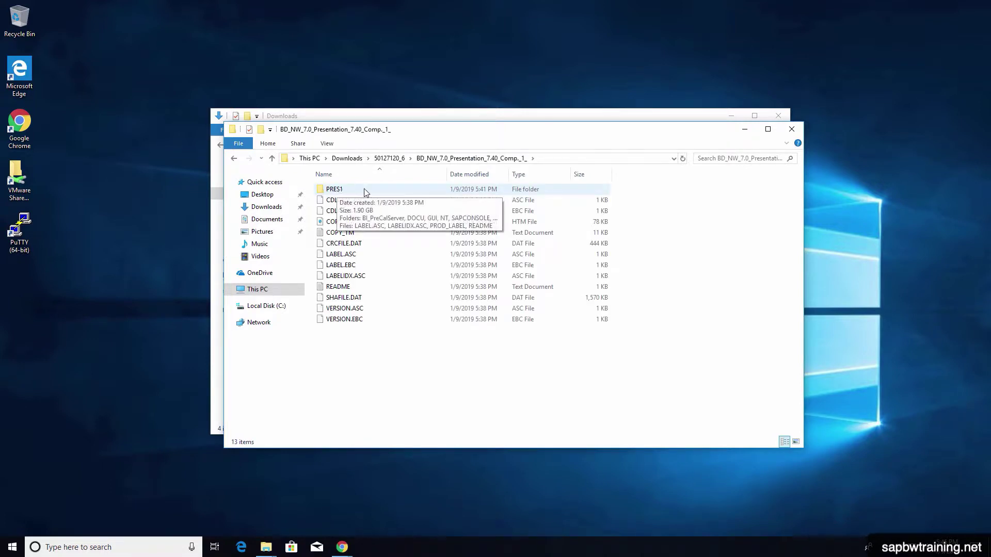
double_click(347, 192)
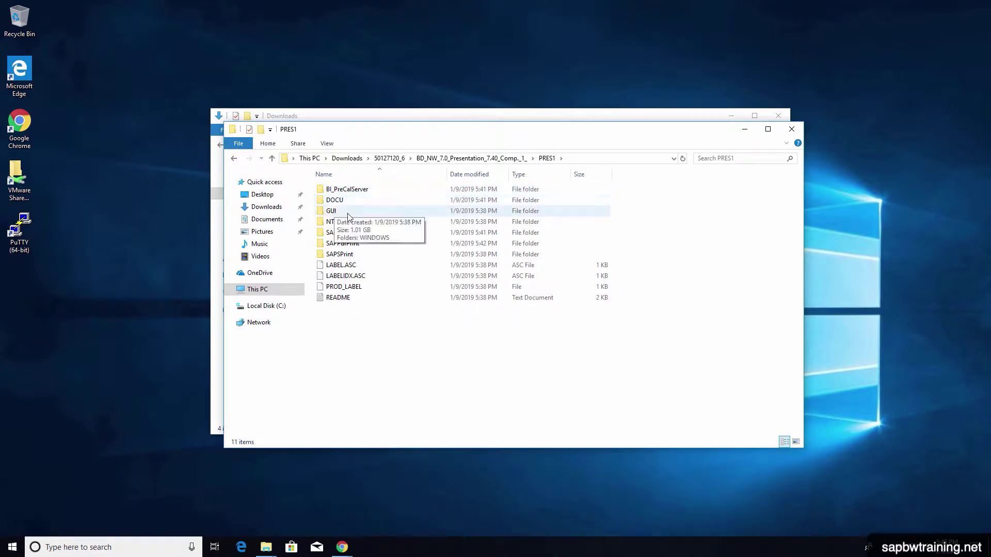
double_click(350, 212)
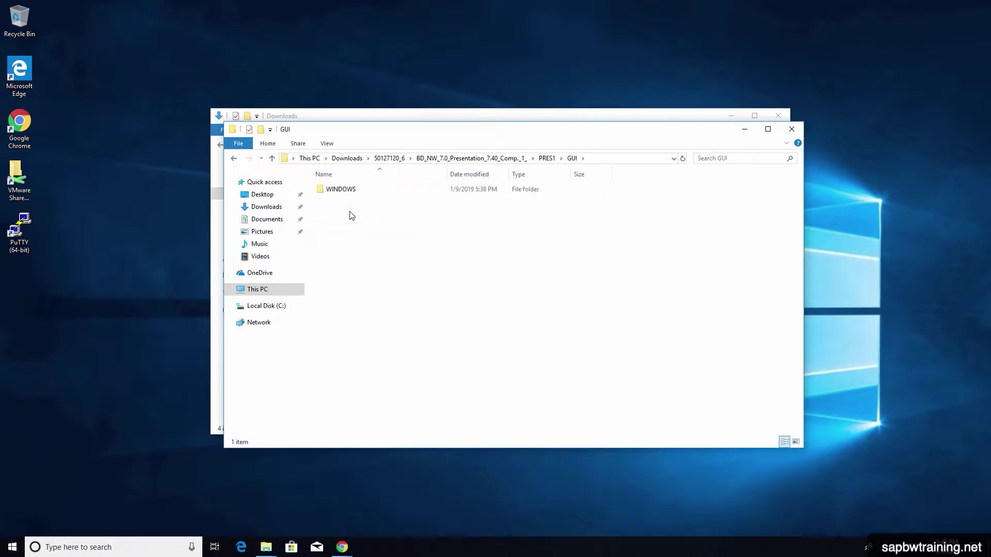
double_click(341, 190)
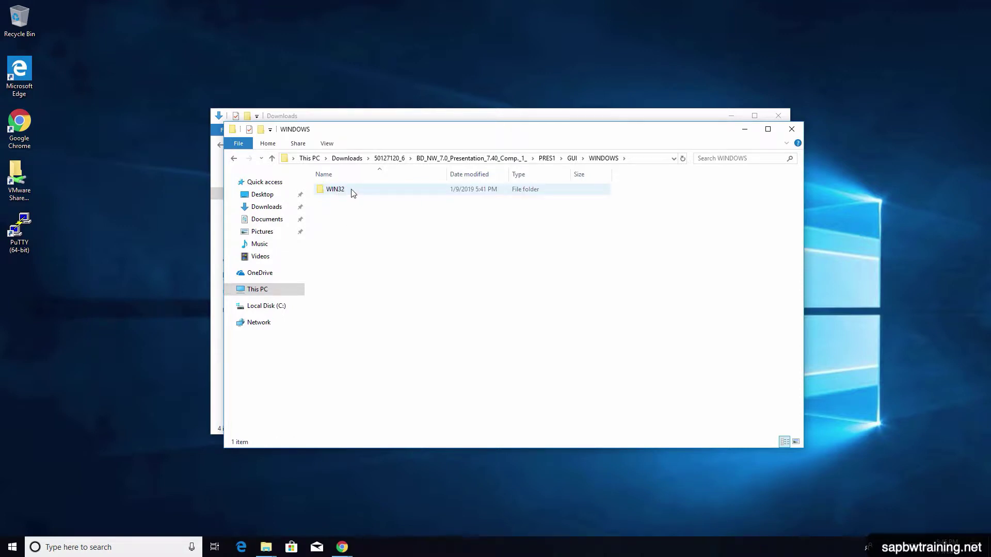
double_click(351, 195)
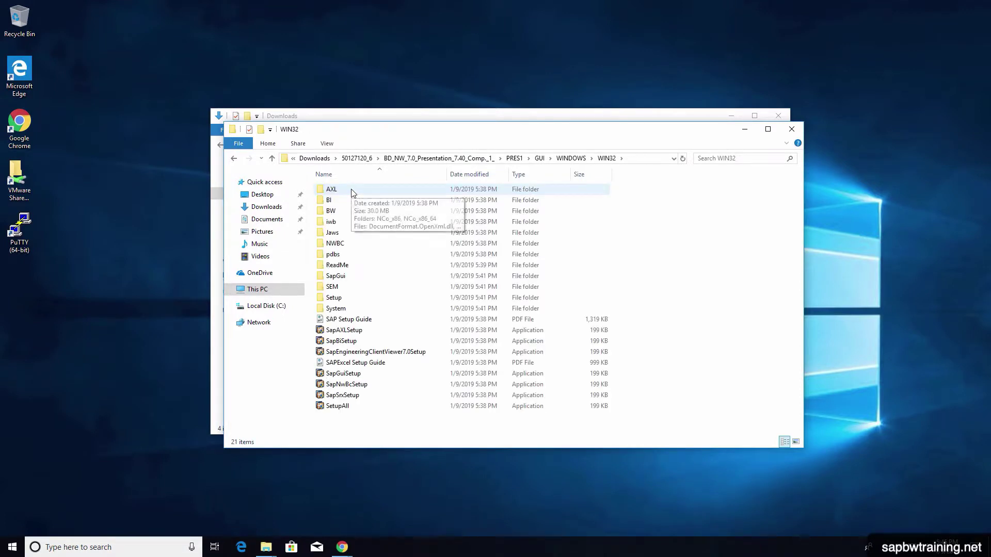
double_click(343, 406)
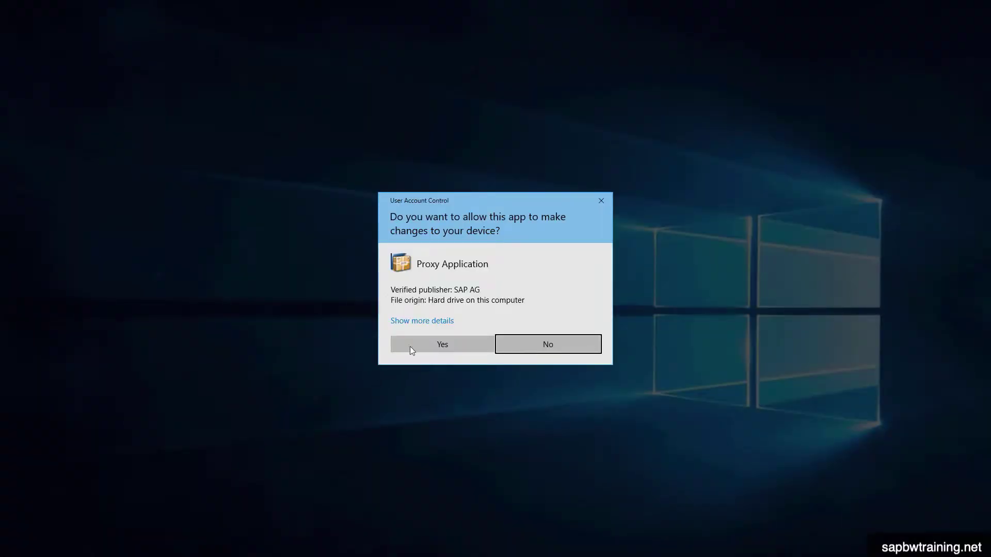
Step: Allow the installer, pass the welcome page, and select SAP GUI 7.40 plus Business Explorer (549 MB)
left_click(429, 344)
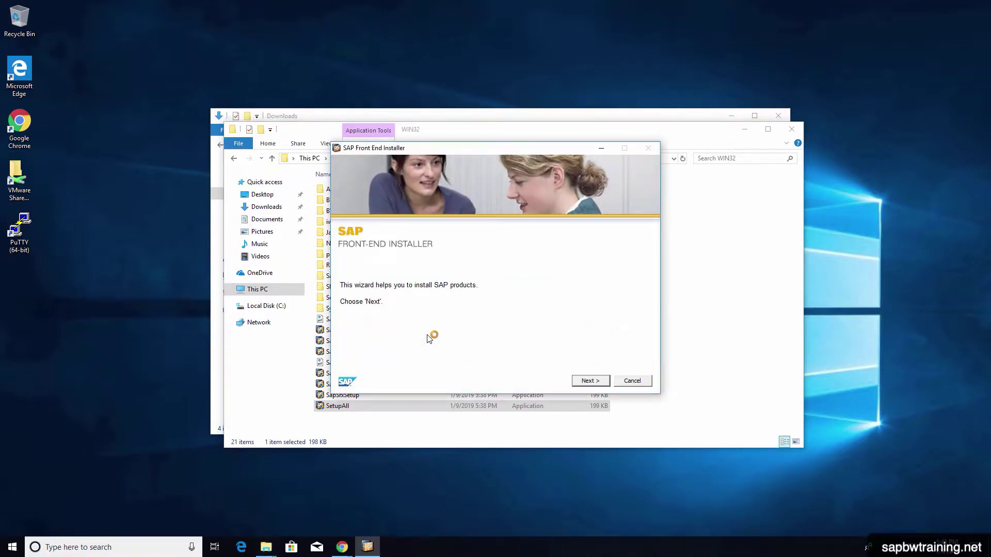
left_click(590, 381)
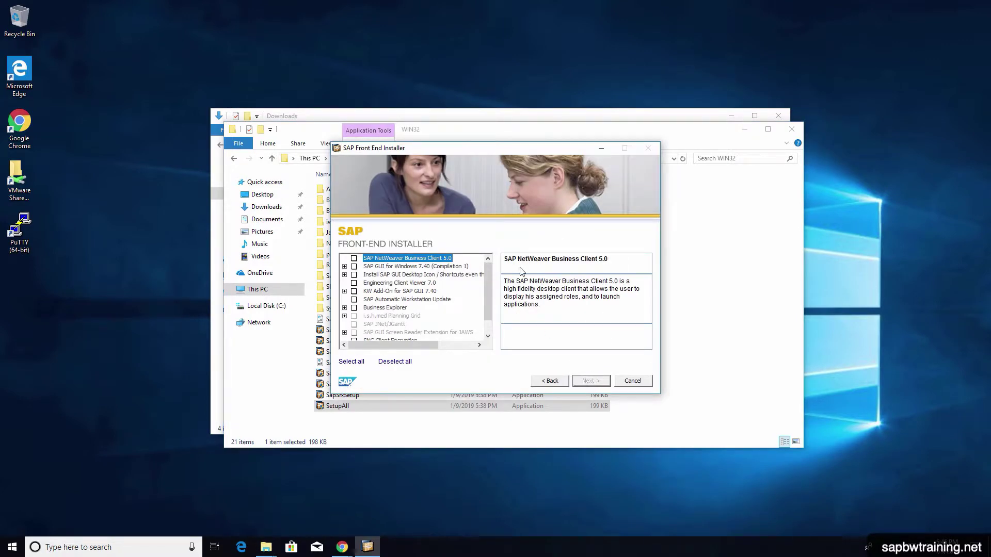
mouse_move(481, 279)
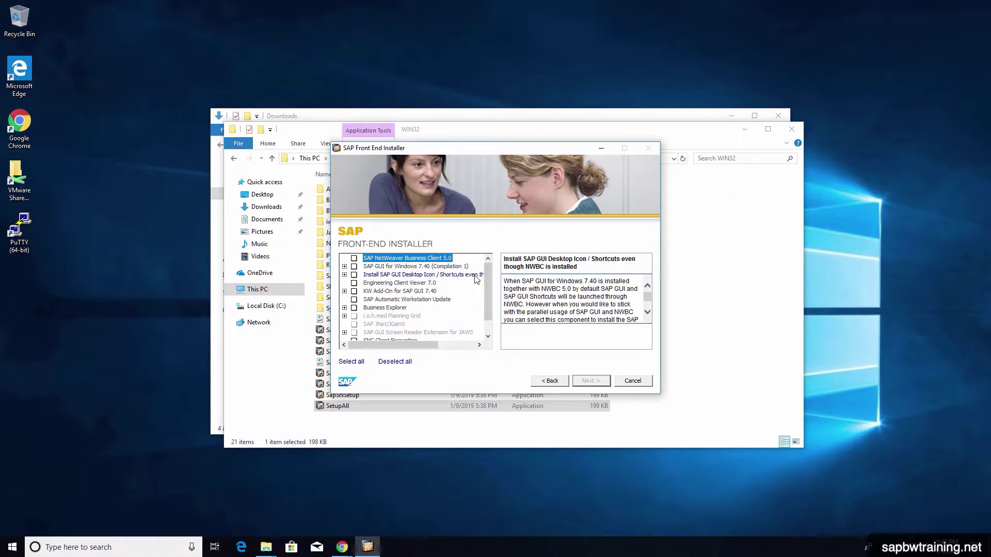
mouse_move(385, 267)
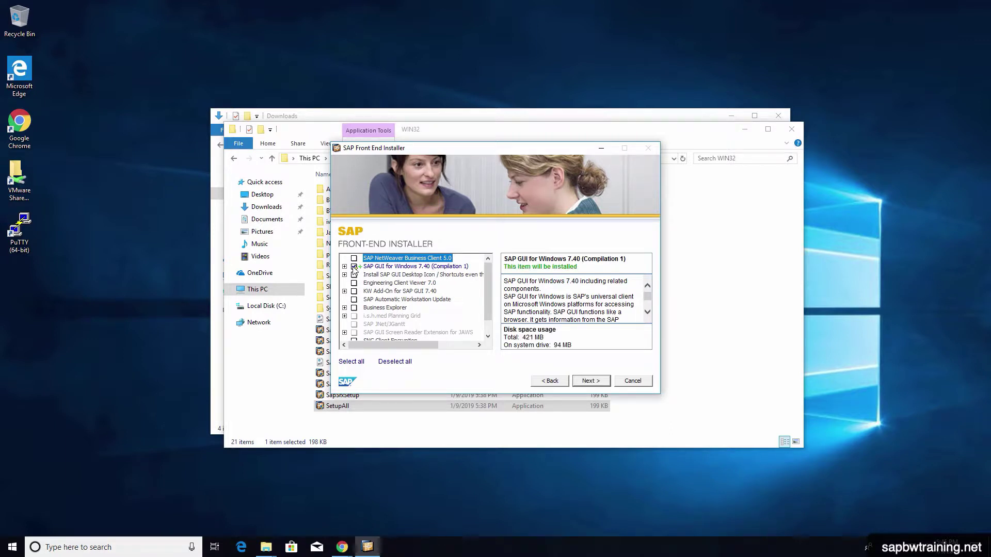
left_click(354, 308)
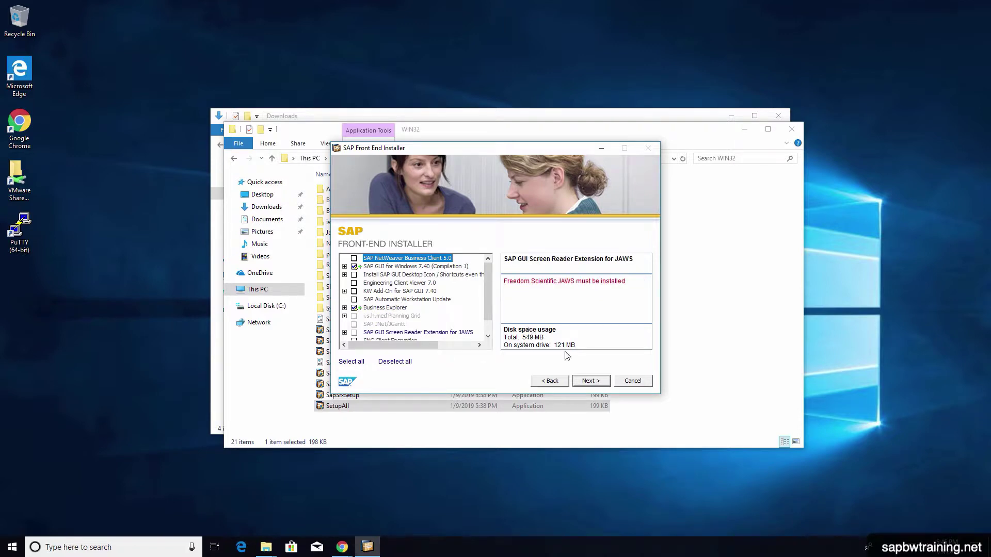
Step: Accept the default SAP GUI and Business Explorer install folders and run the installation
left_click(594, 380)
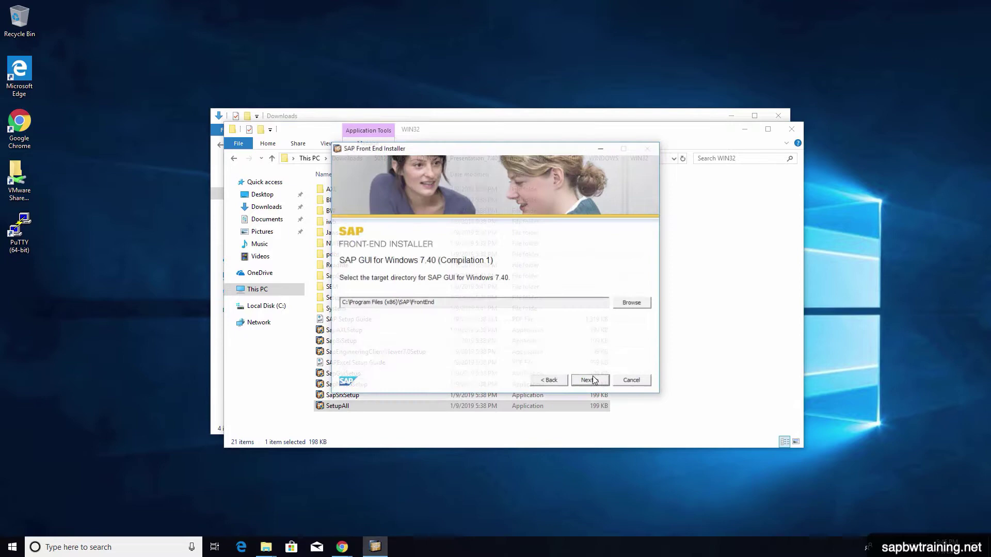
left_click(594, 380)
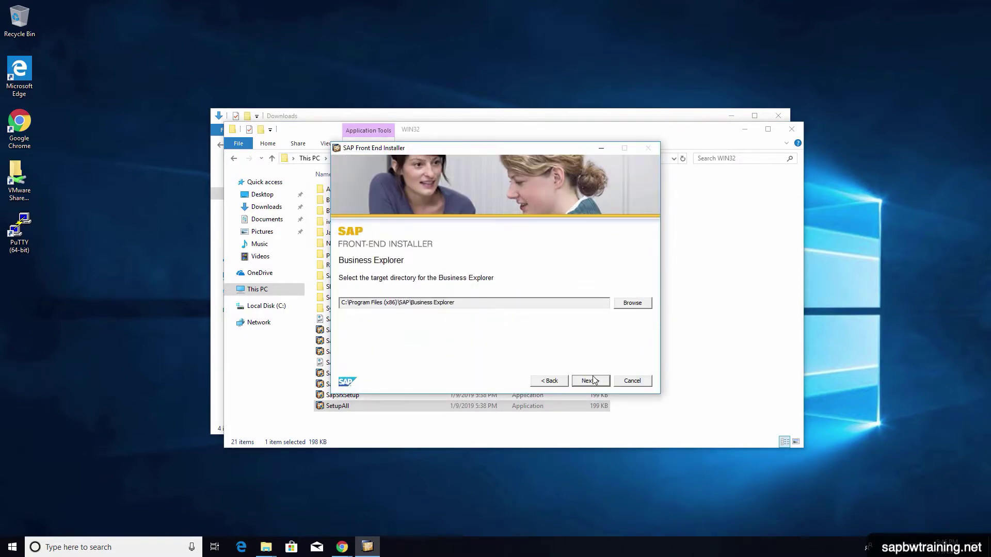
left_click(594, 380)
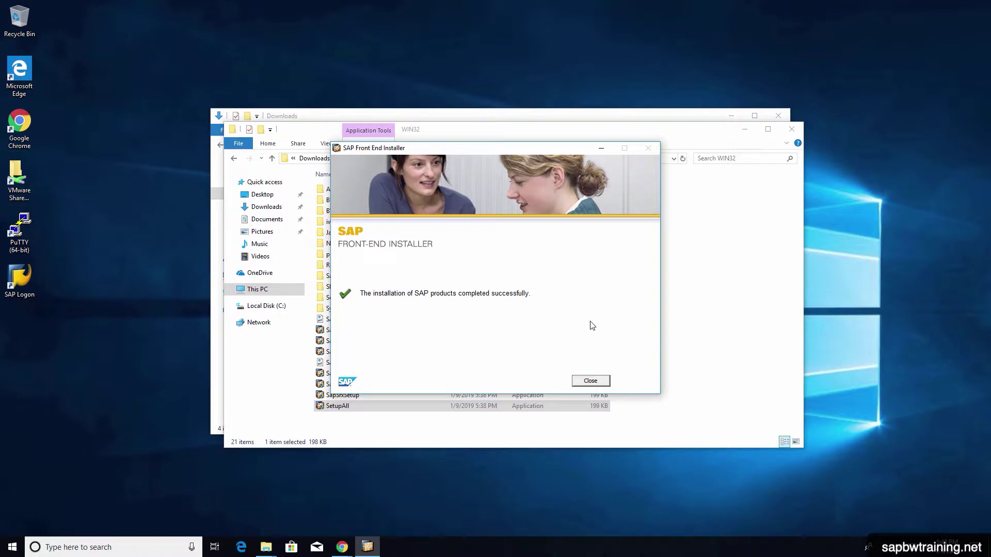
Step: Close the installer and WIN32 window, then run gui740_14-80001174.exe with administrator approval
left_click(592, 382)
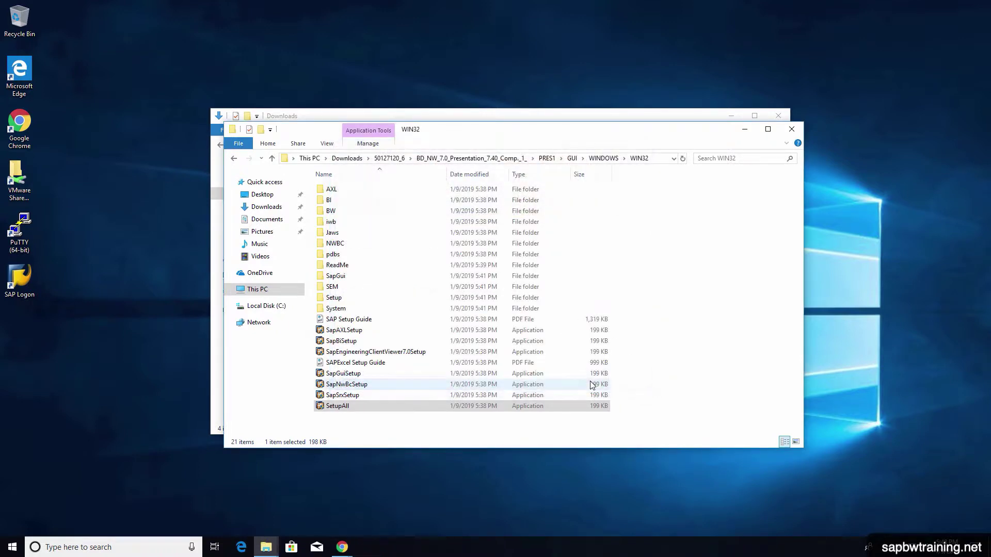
left_click(646, 406)
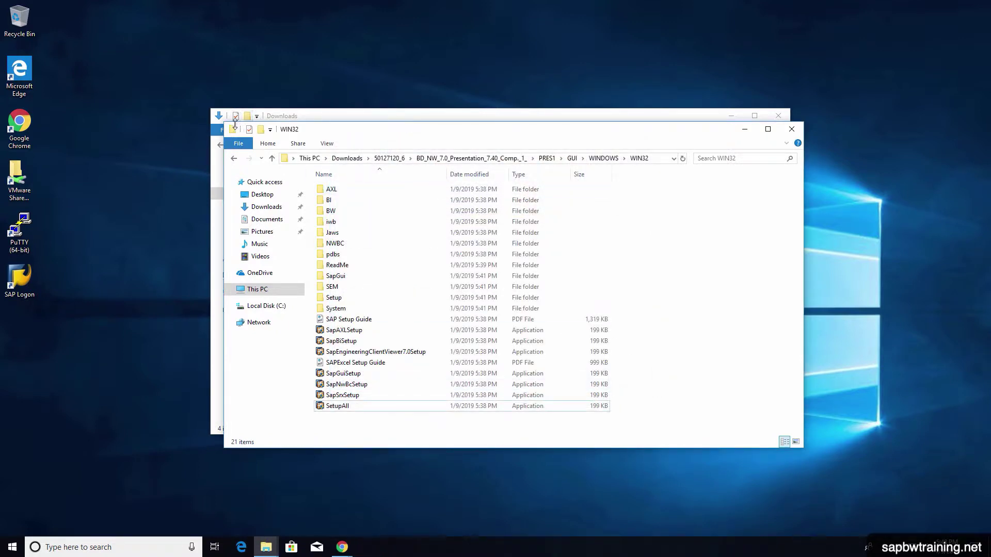
left_click(791, 130)
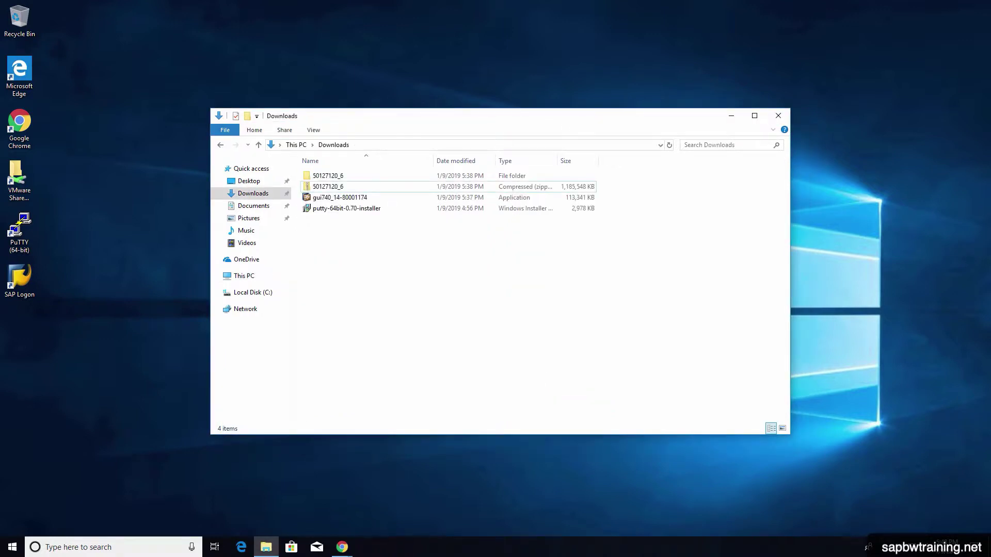
double_click(341, 200)
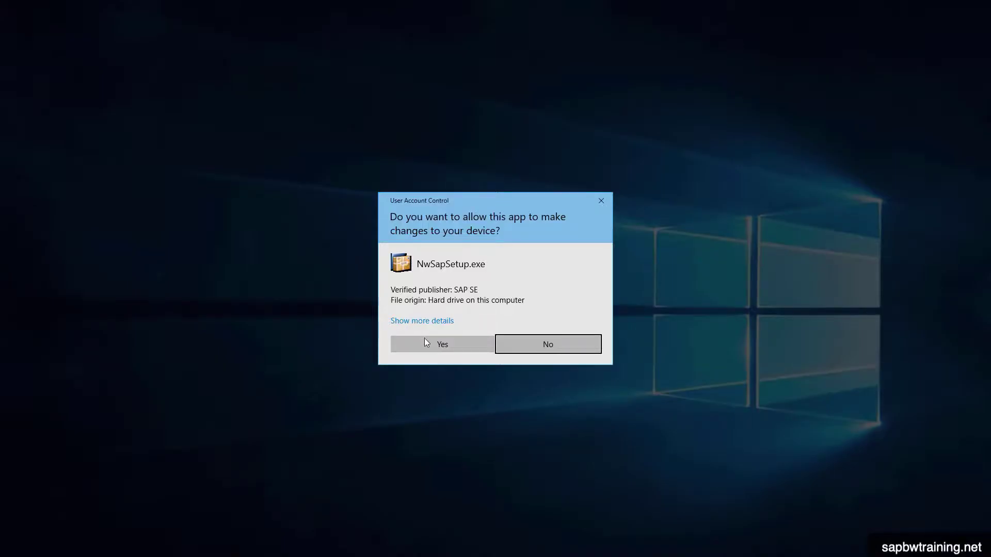
left_click(426, 344)
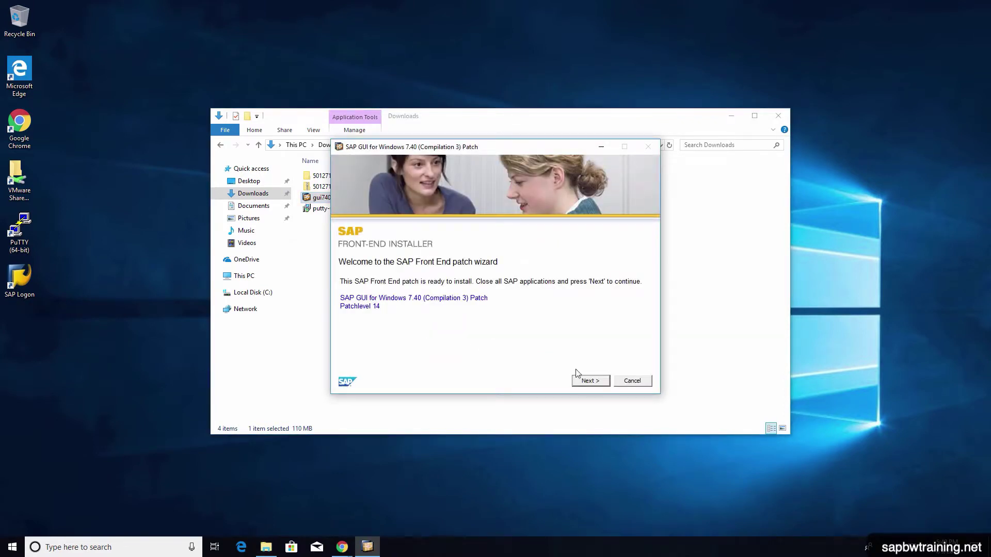
Step: Apply SAP GUI 7.40 Patchlevel 14 and close the wizard after it succeeds
left_click(589, 381)
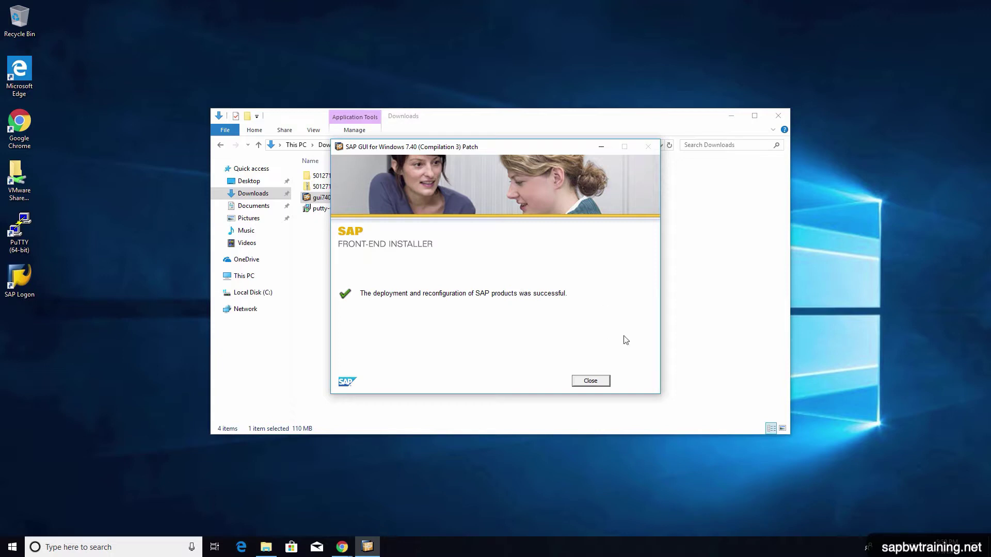
left_click(590, 381)
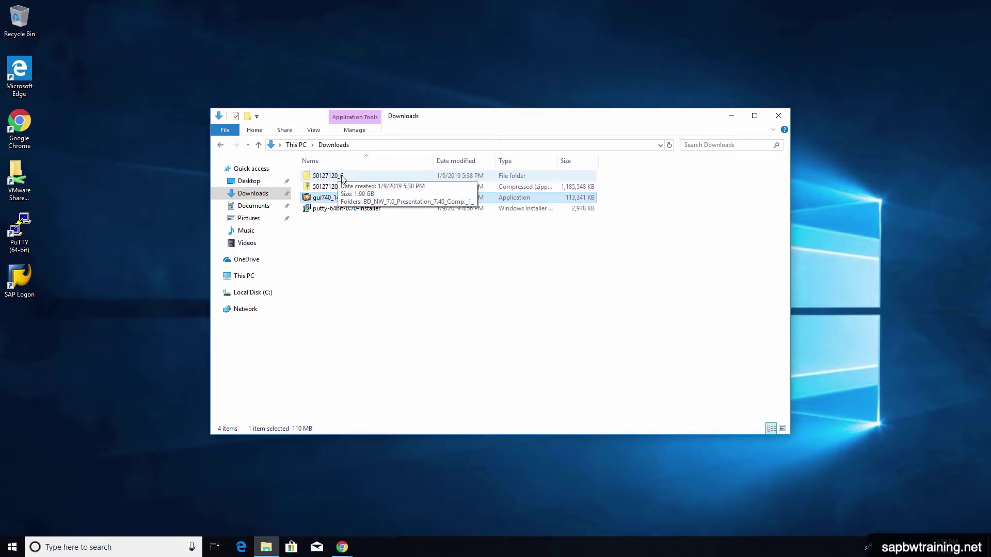
Step: Close the Downloads window and expand the Business Explorer group in the Start menu
key("super+d")
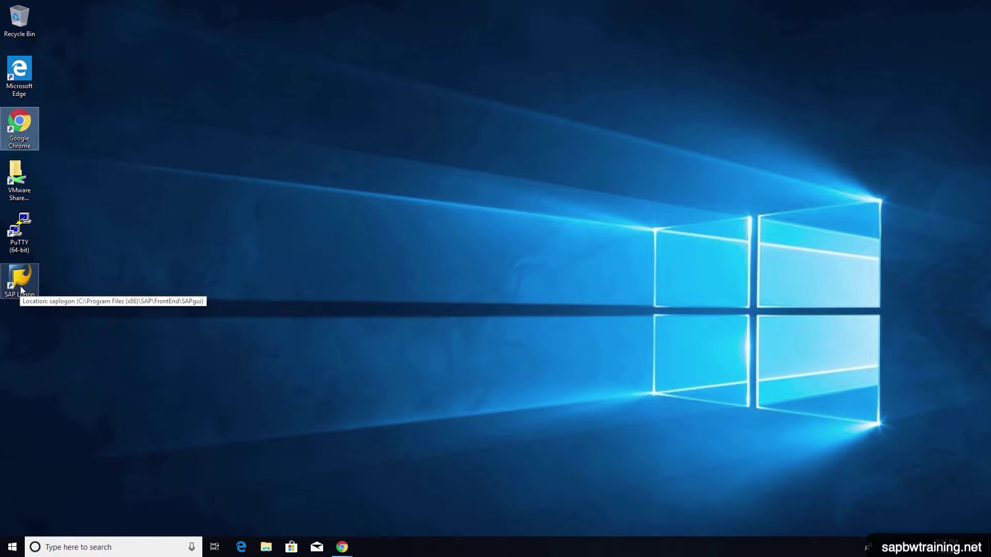
left_click(12, 547)
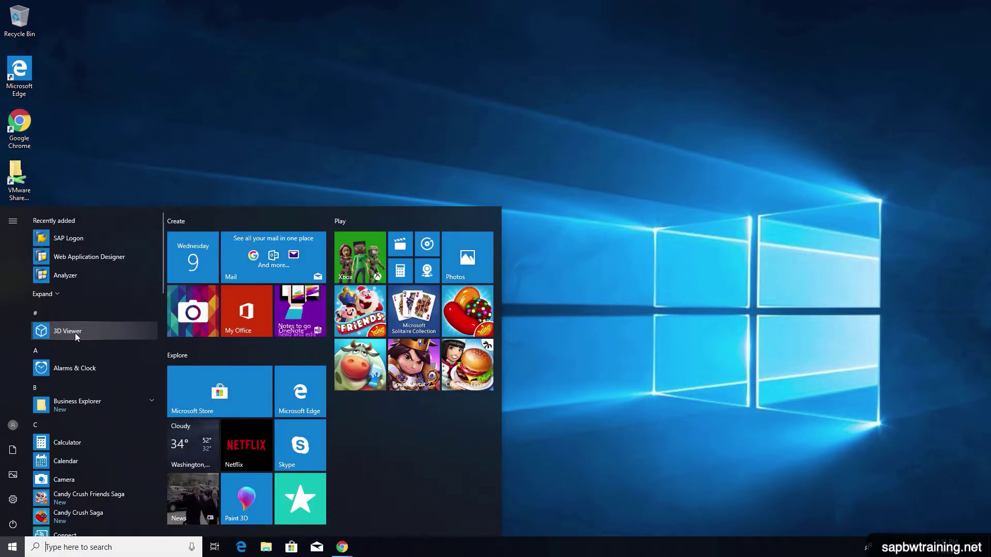
left_click(74, 407)
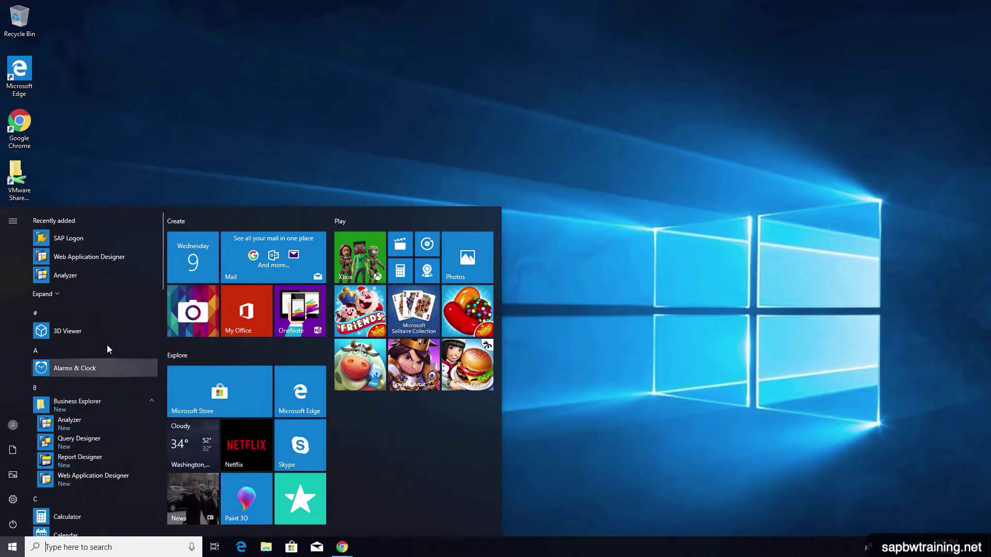
Step: Expand the SAP Front End group to confirm SAP Logon and SAP GUI Configuration, then dismiss Start
scroll(107, 345, "down", 2)
scroll(107, 345, "down", 12)
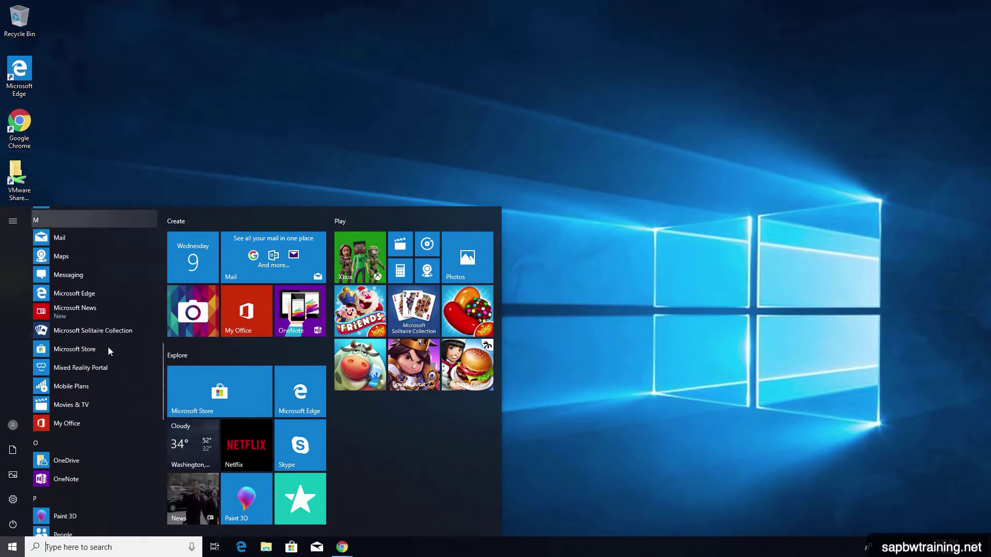
scroll(107, 347, "down", 1)
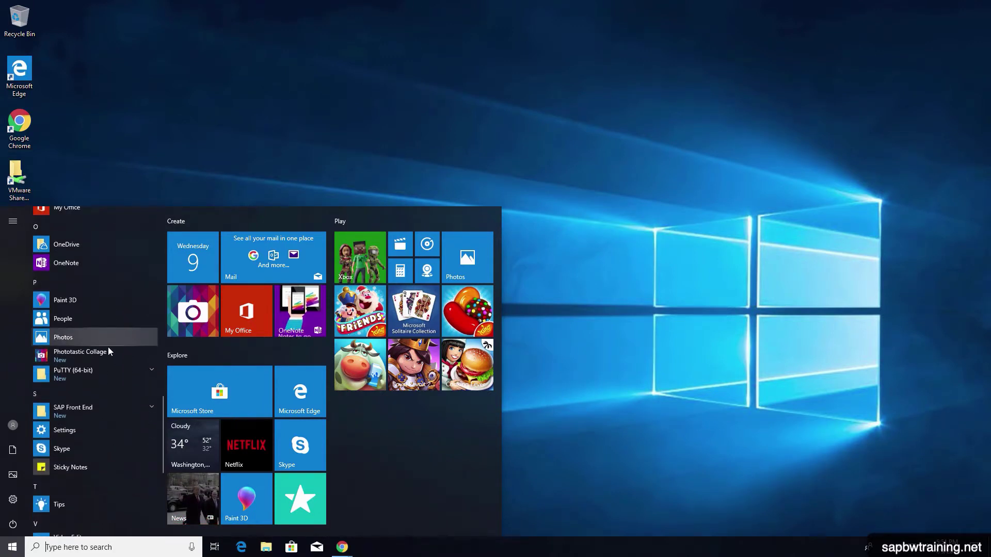
left_click(80, 411)
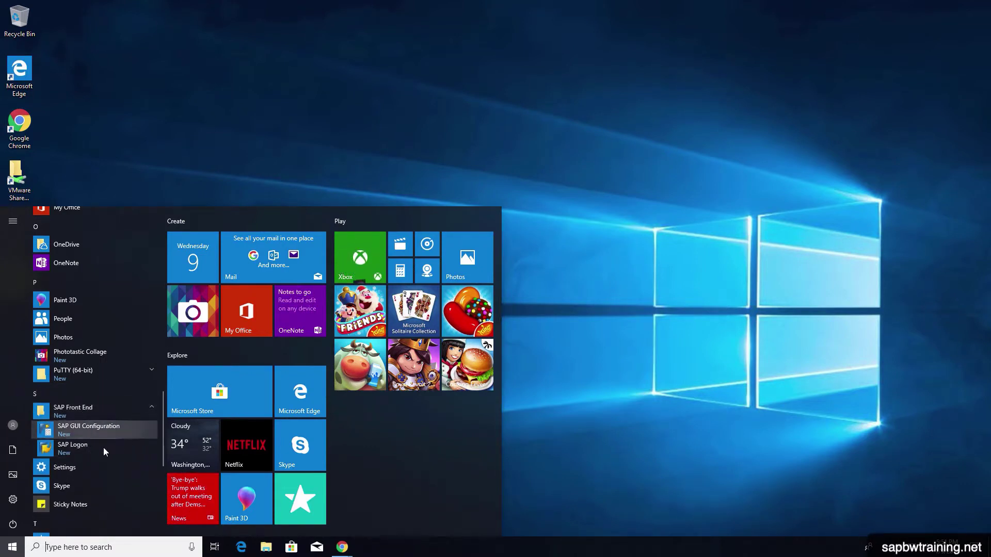
left_click(234, 152)
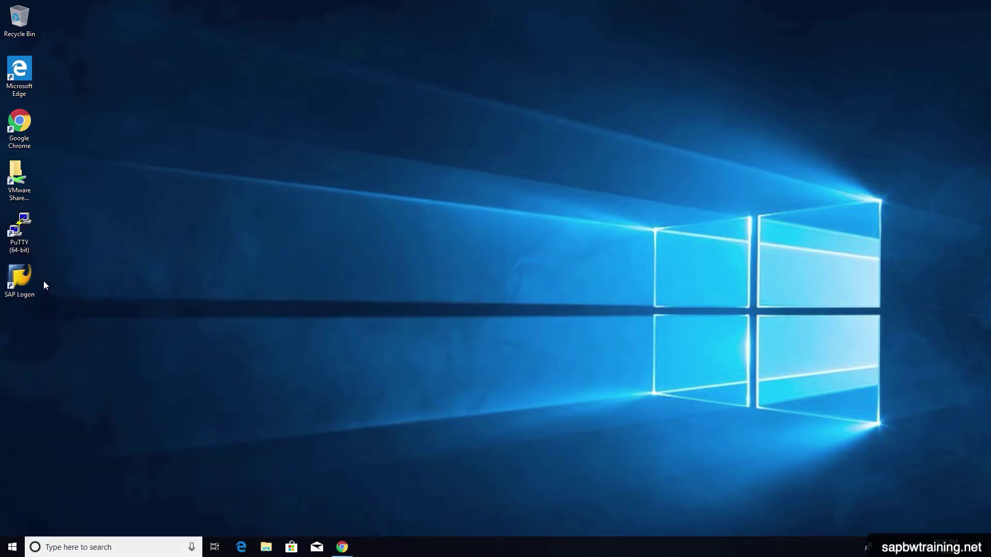
Step: Launch SAP Logon 740 from its desktop icon, showing an empty connection list
double_click(19, 277)
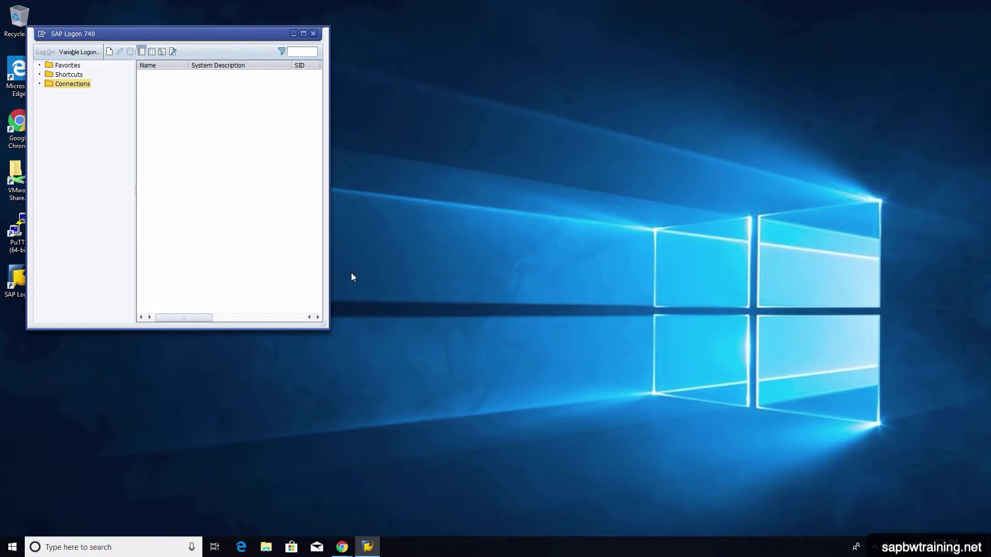
Step: Switch to the Mac desktop with the server terminal to watch the NPL installation finish
key("ctrl+Left")
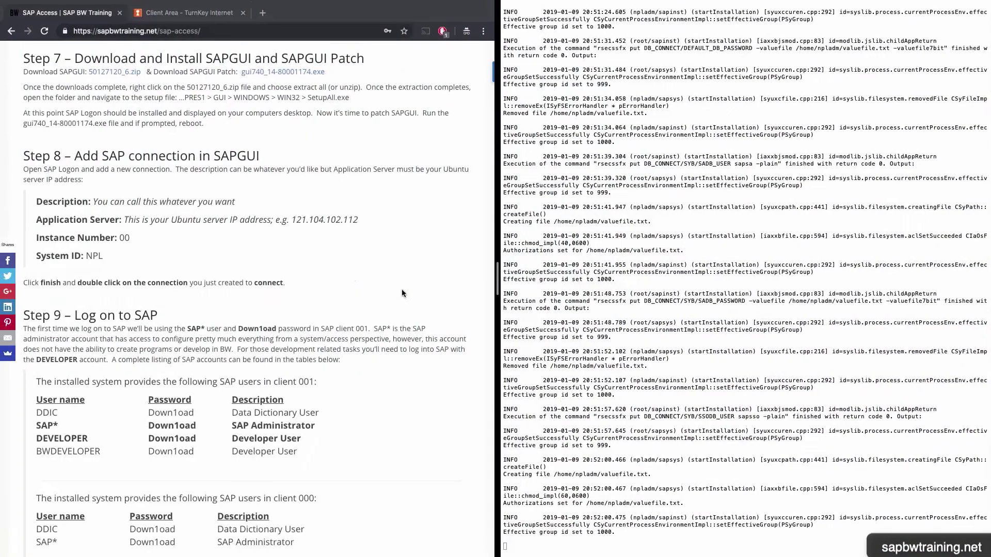